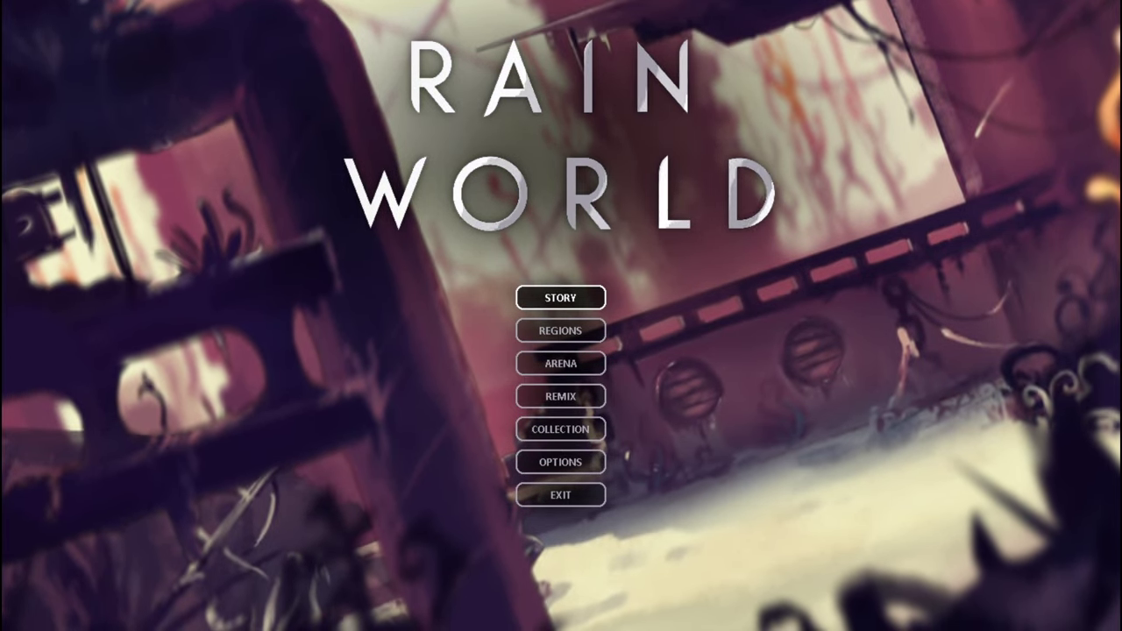
Start the story campaign and climb the tall pole, briefly checking the region map.
key("Return")
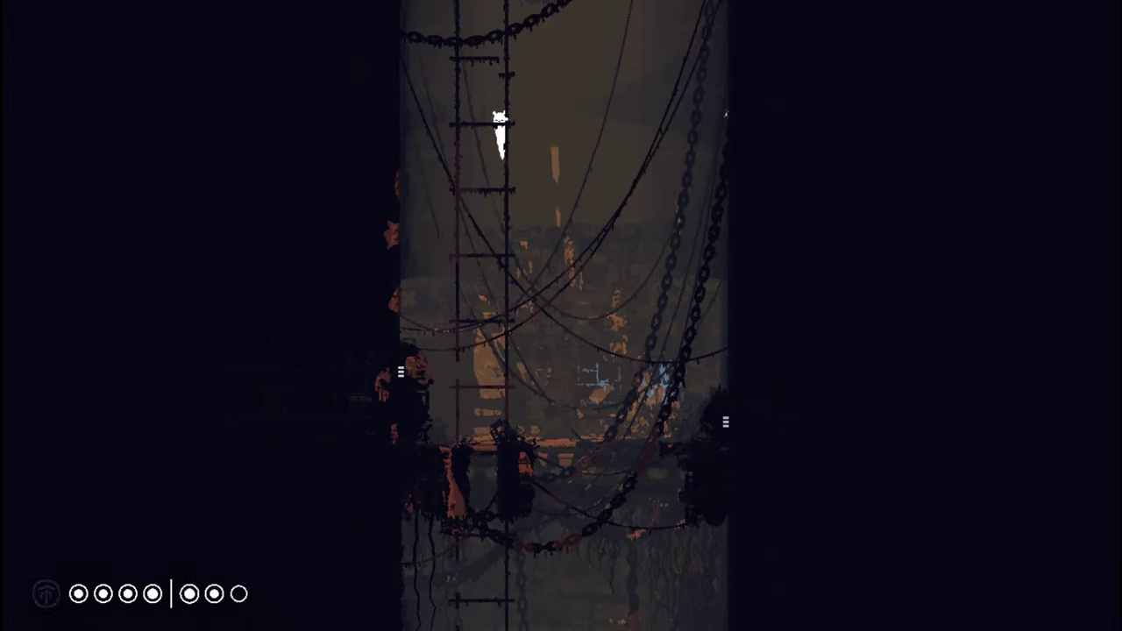
key("Tab")
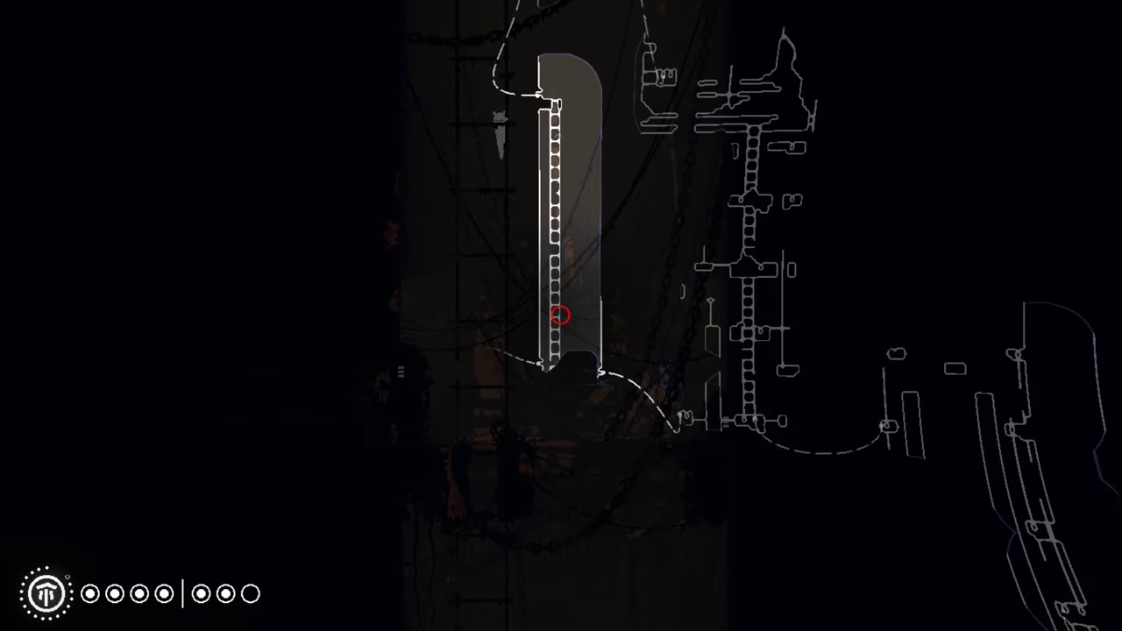
key("Tab")
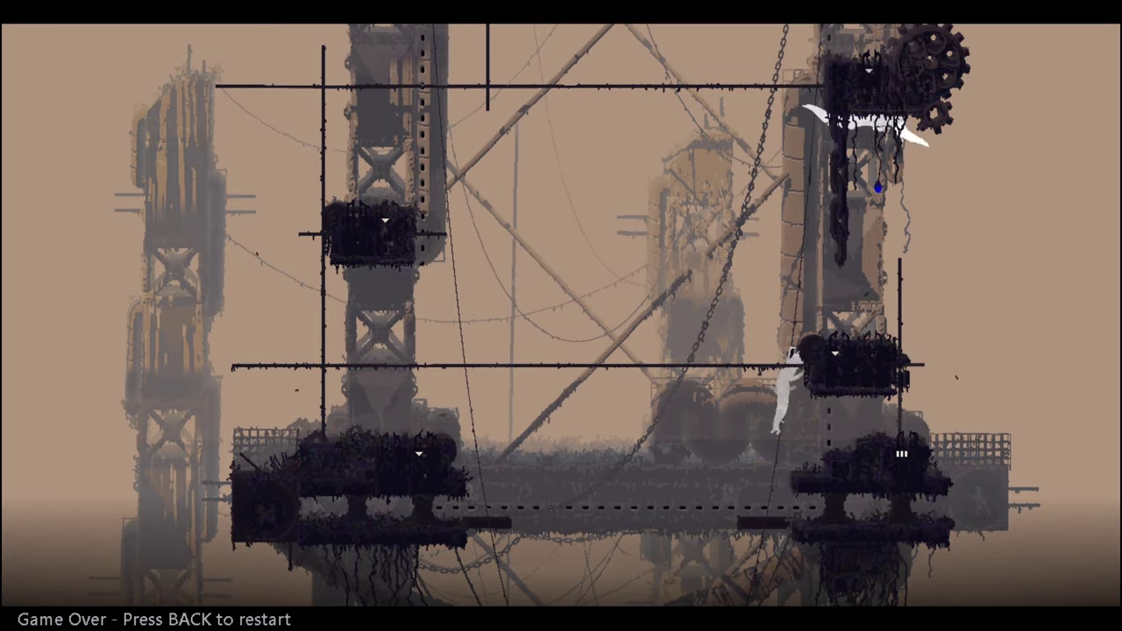
Leave the death screen with BACK and continue into a new shelter cycle.
key("Escape")
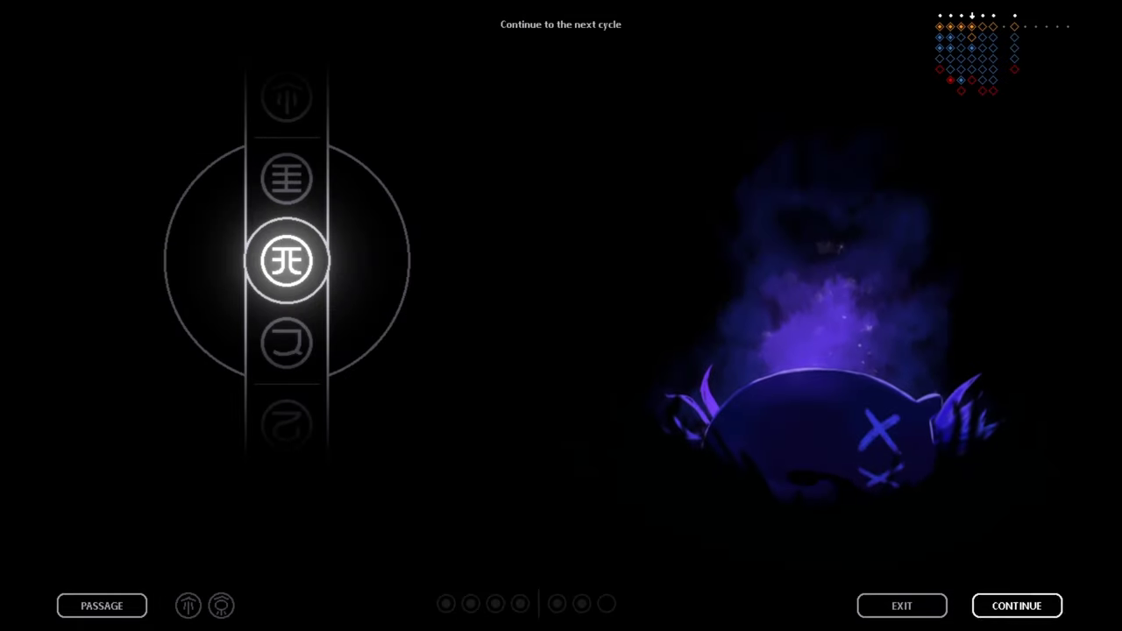
key("Return")
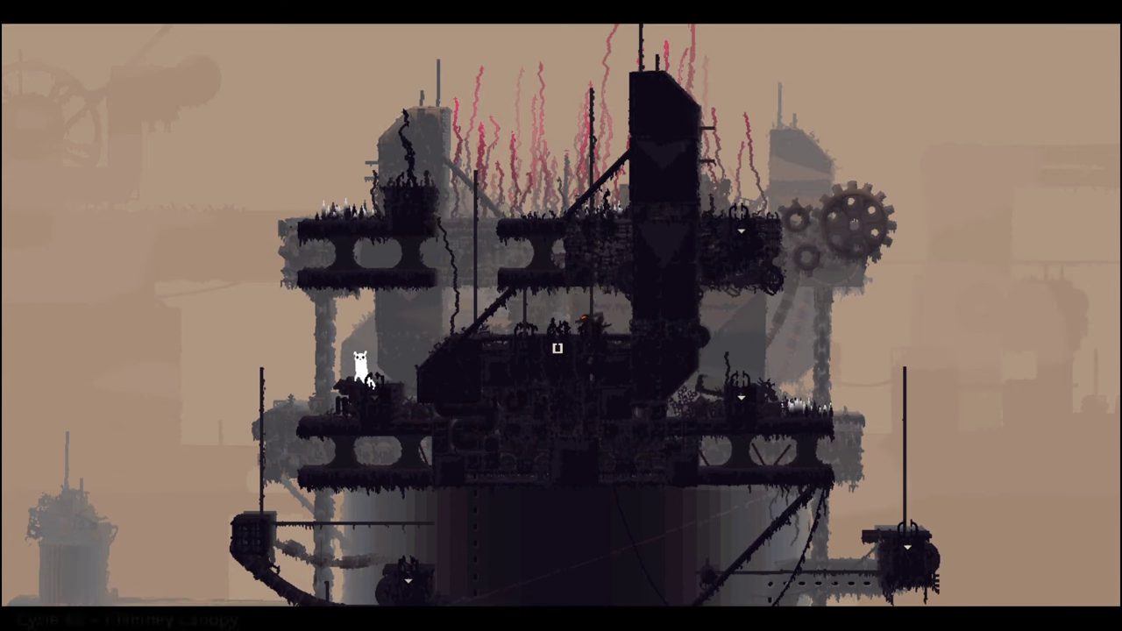
Drop the slugcat out of the shelter toward the lower tower platforms.
key("Down")
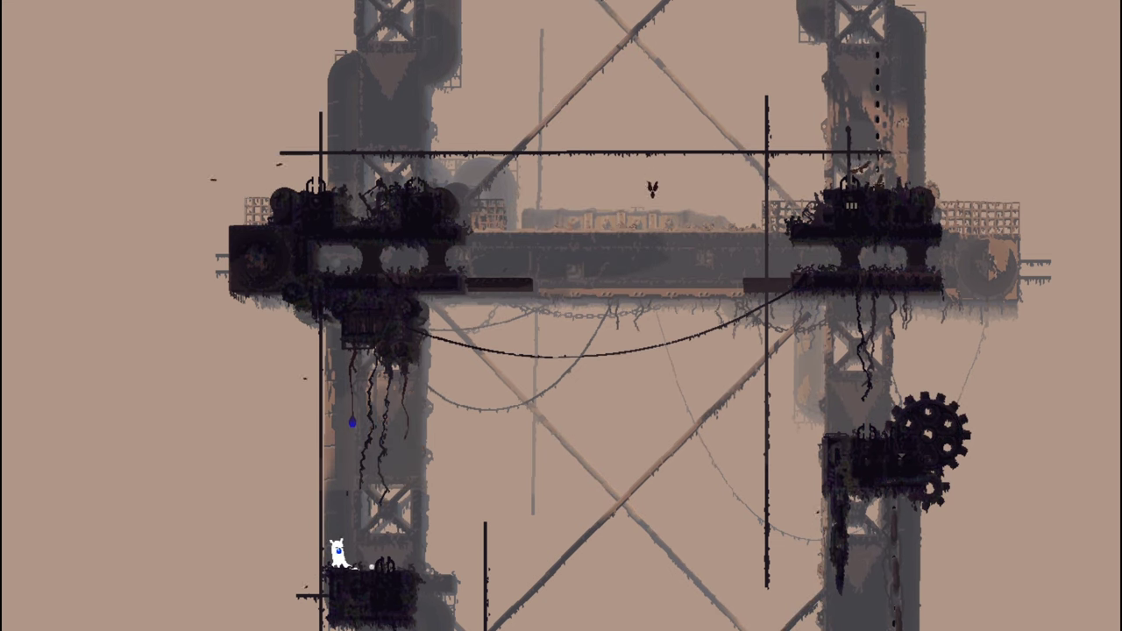
Climb the left pole onto the upper platform, then cross the high wire rightward.
key("Up")
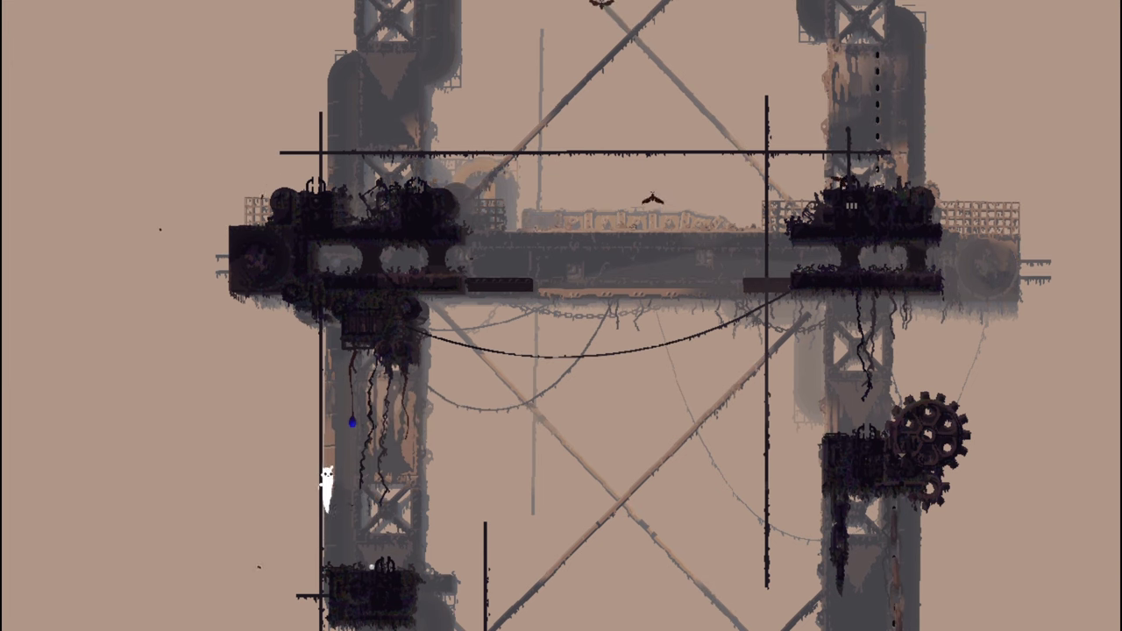
key("Up")
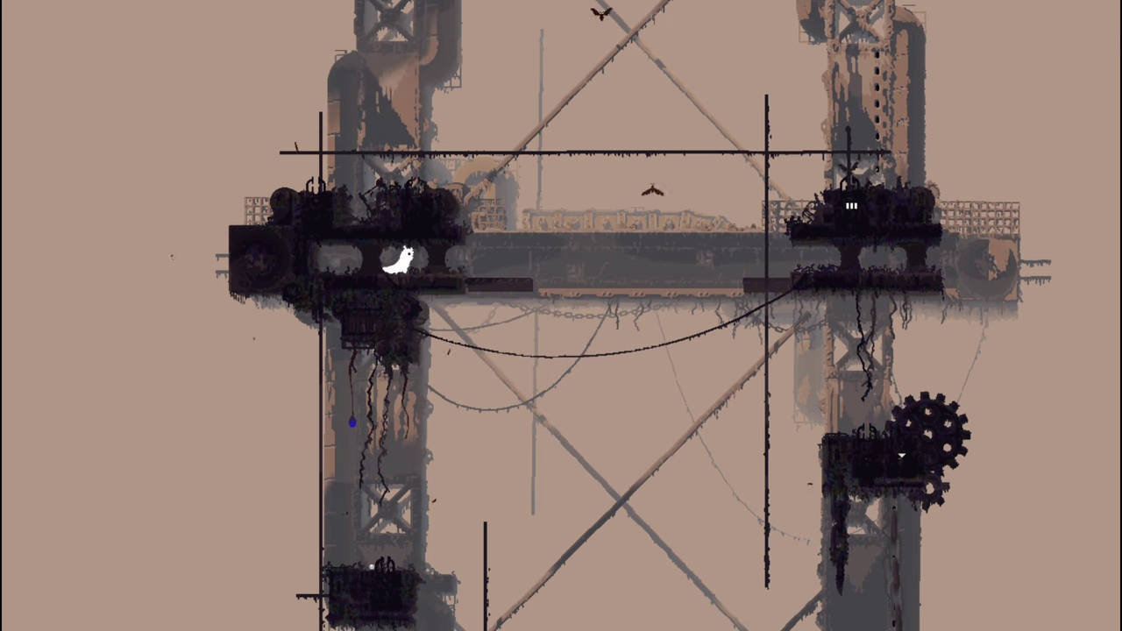
key("Right")
key("Up")
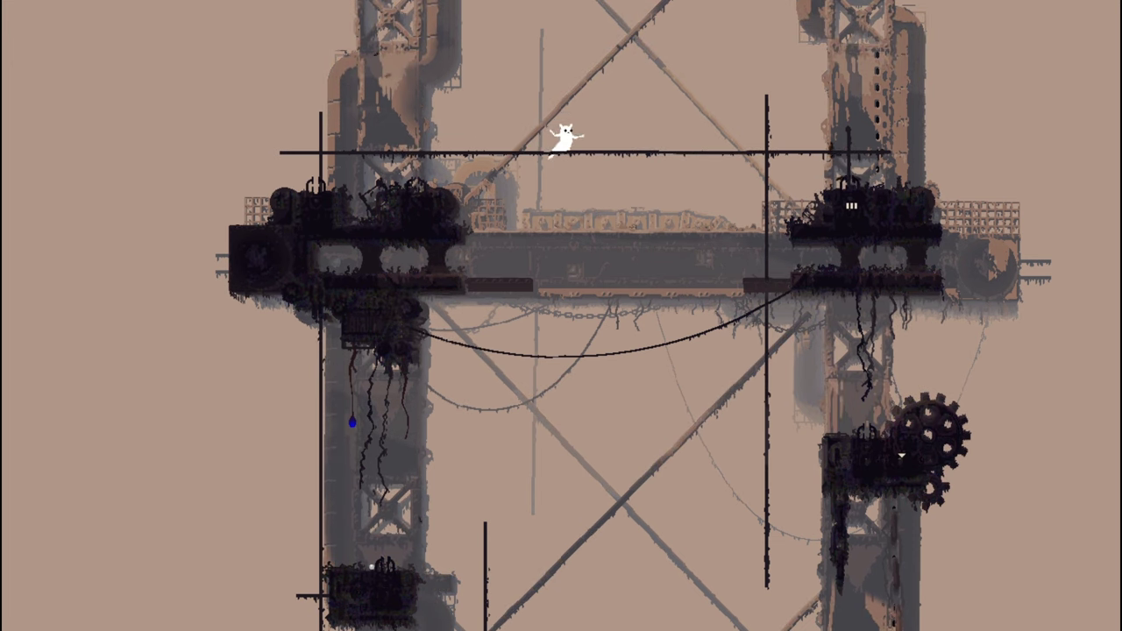
key("Right")
key("Right")
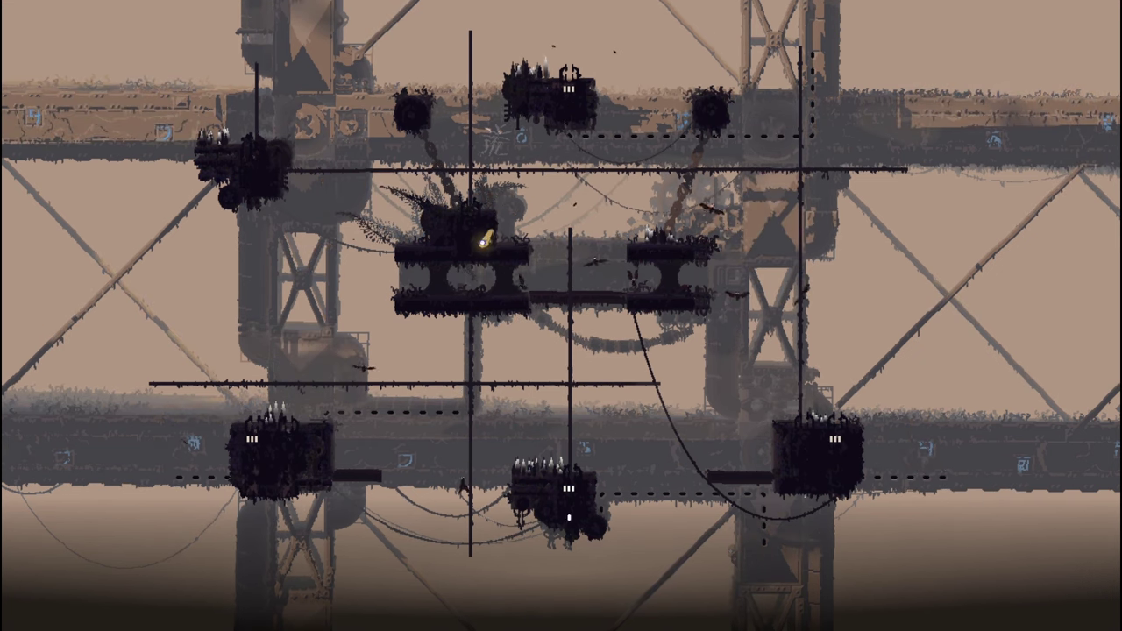
Climb the vertical pole to the upper beam and top platform, then exit upward.
key("Up")
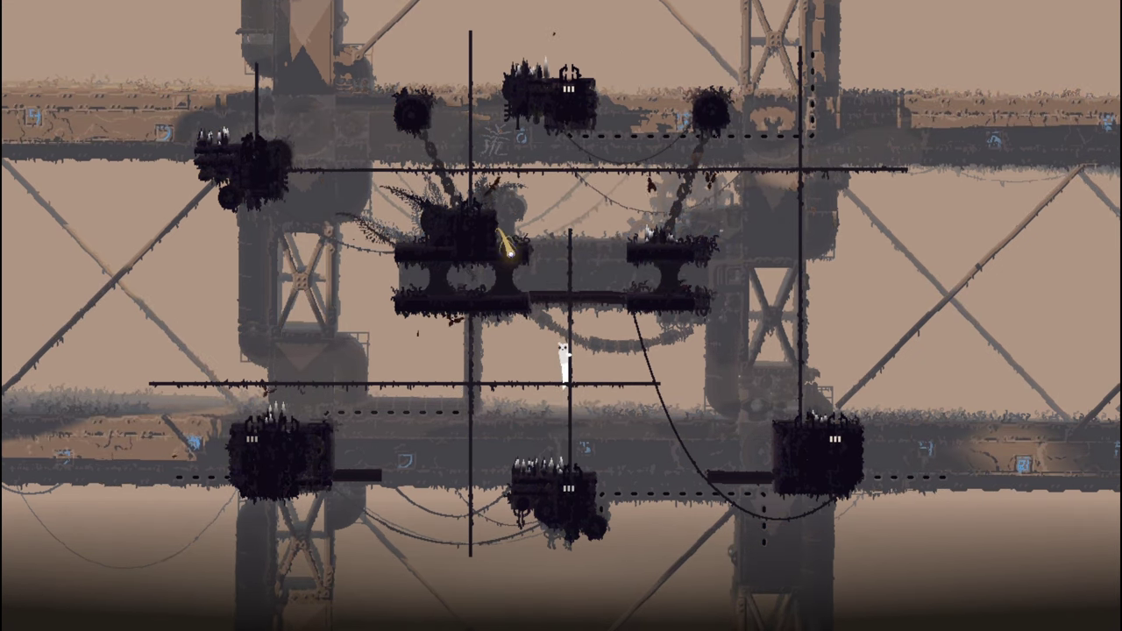
key("Up")
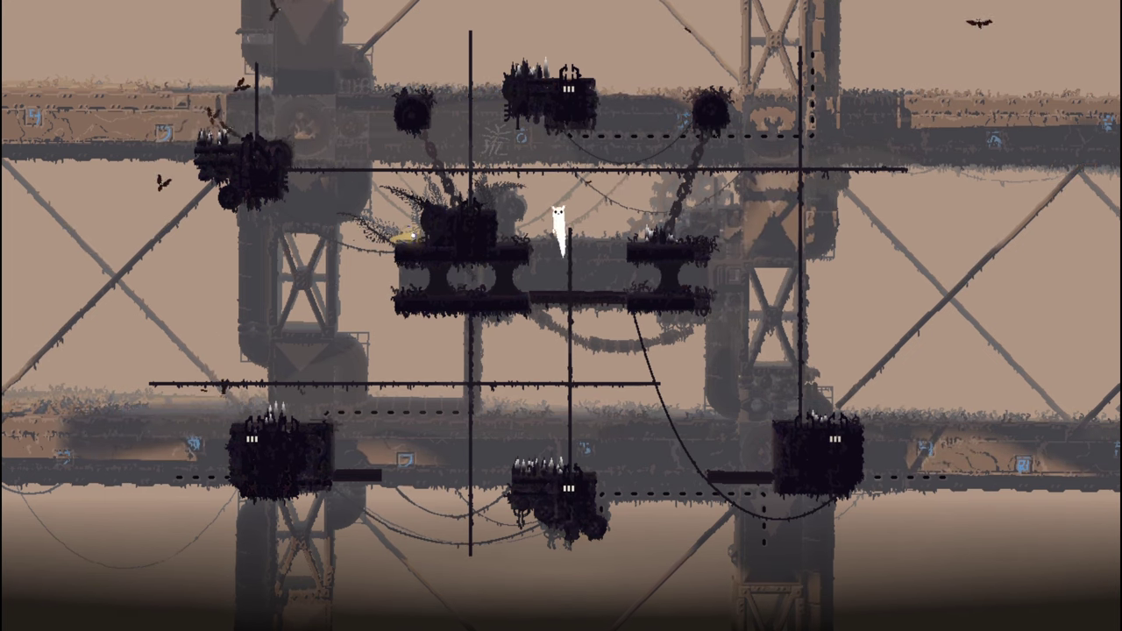
key("Up")
key("Left")
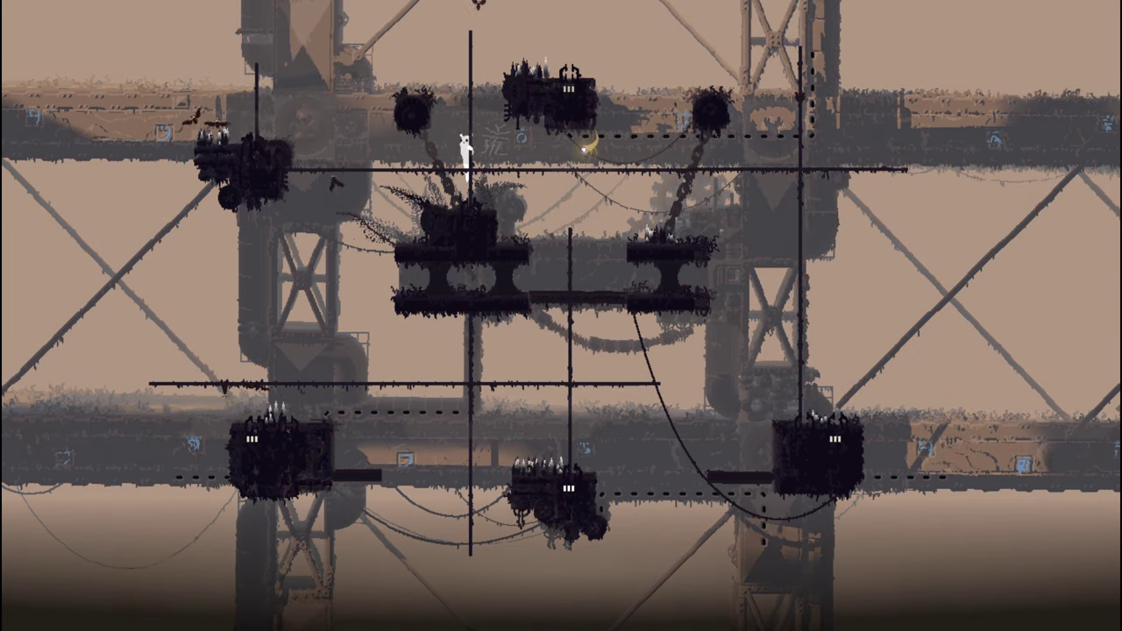
key("Up")
key("Right")
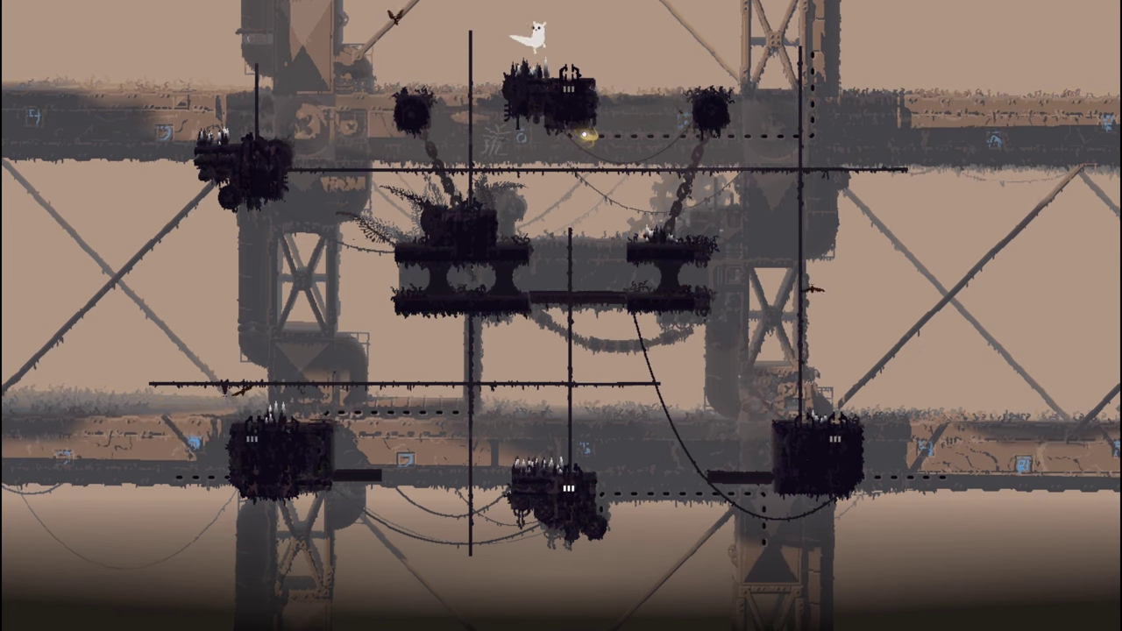
key("Up")
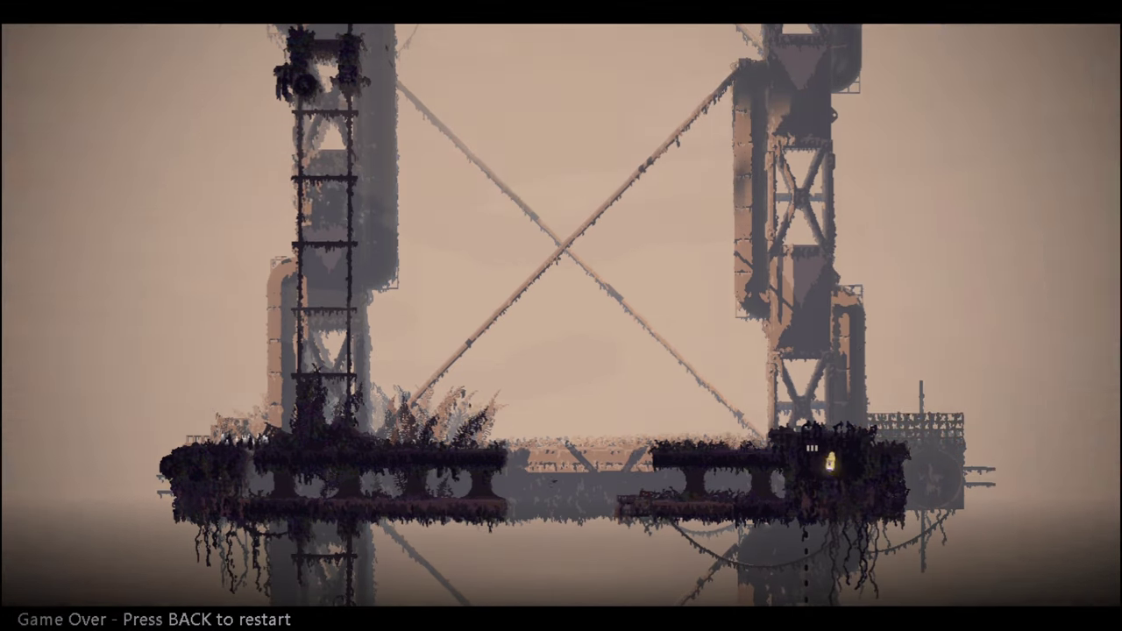
Restart past the death screen and climb the pole out the top of the room.
key("Escape")
key("Return")
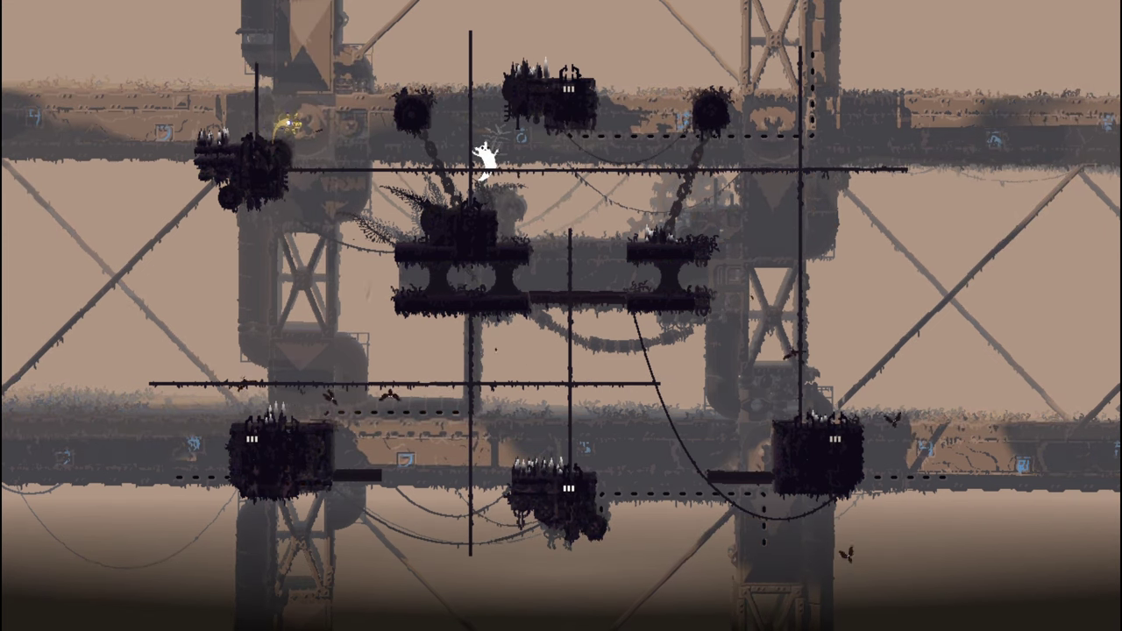
key("Up")
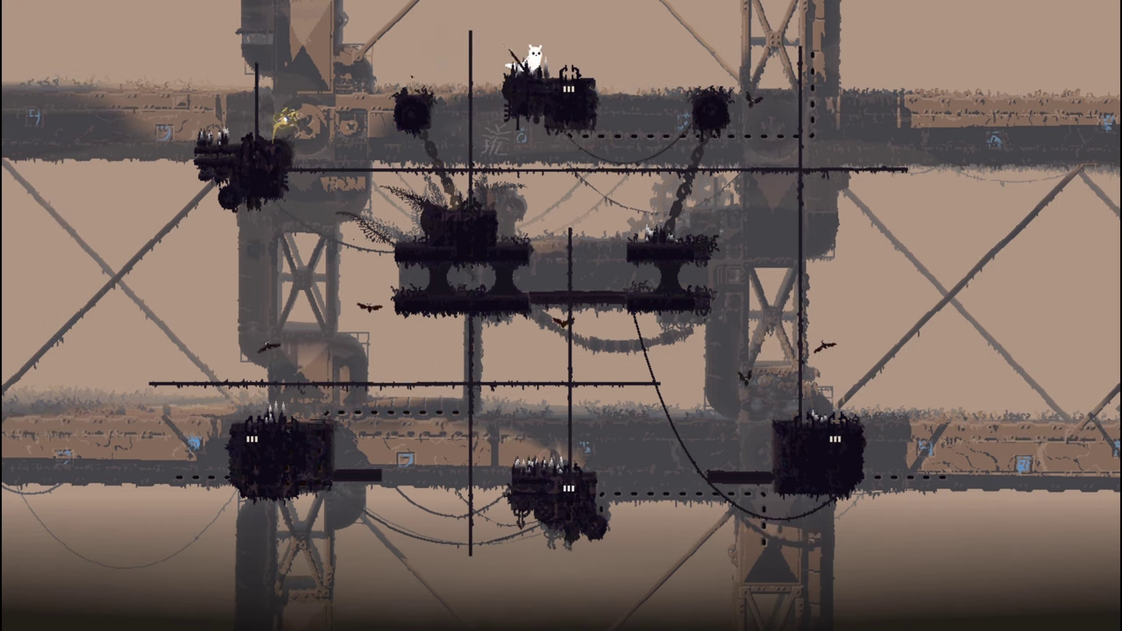
key("Up")
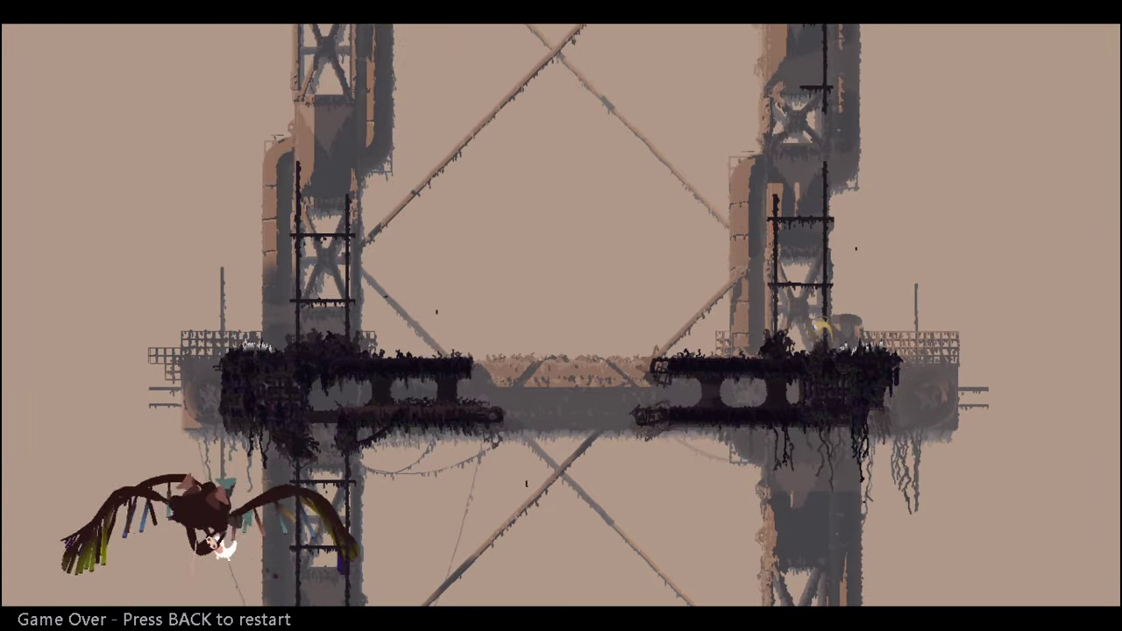
Dismiss the Game Over prompt with BACK to reach the death screen.
key("Escape")
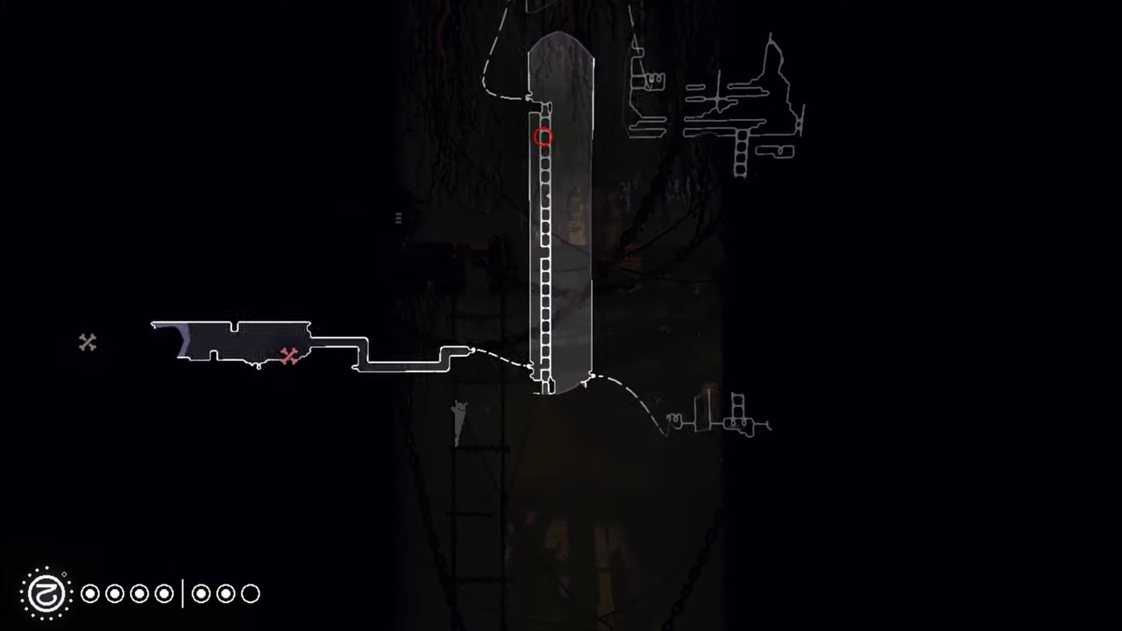
Pan the region map right, left and up across nearby regions, then close it.
key("Right")
key("Right")
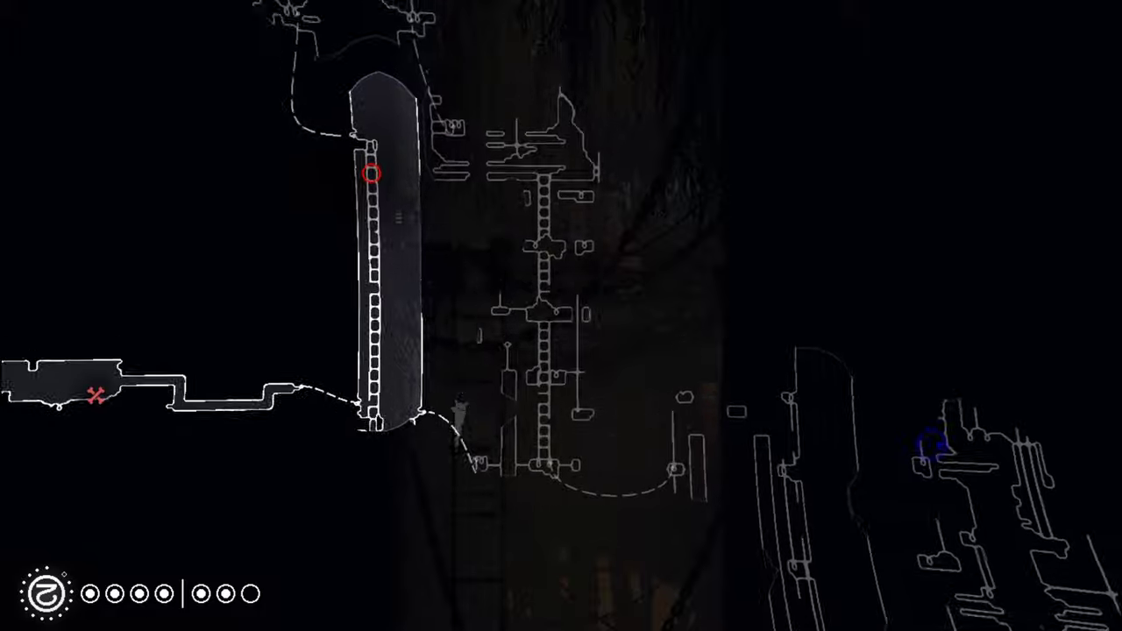
key("Right")
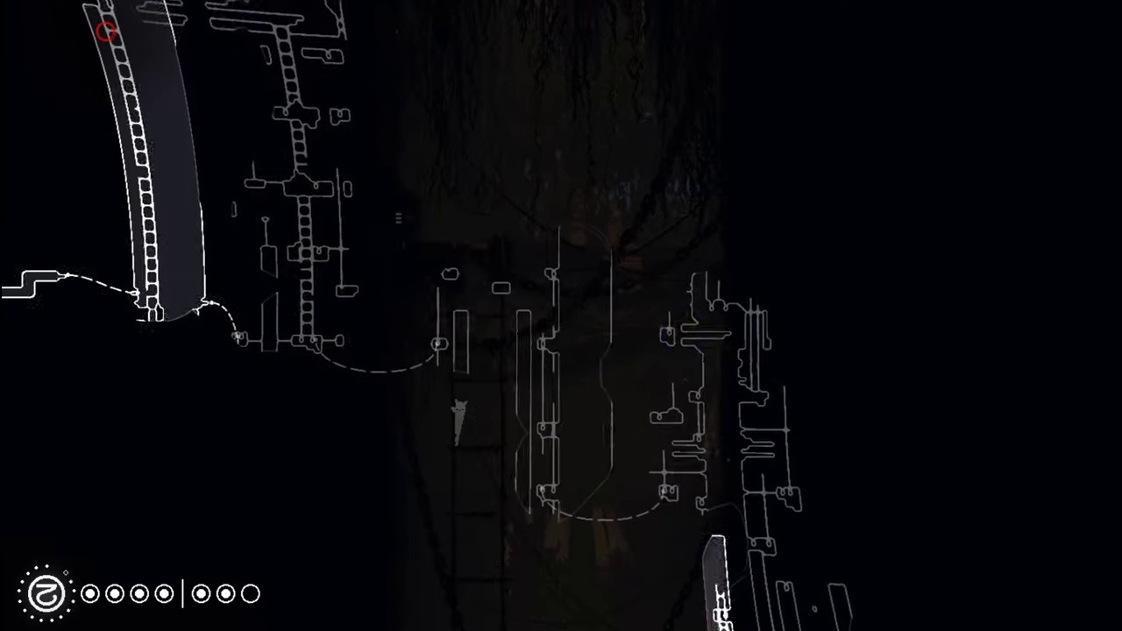
key("Right")
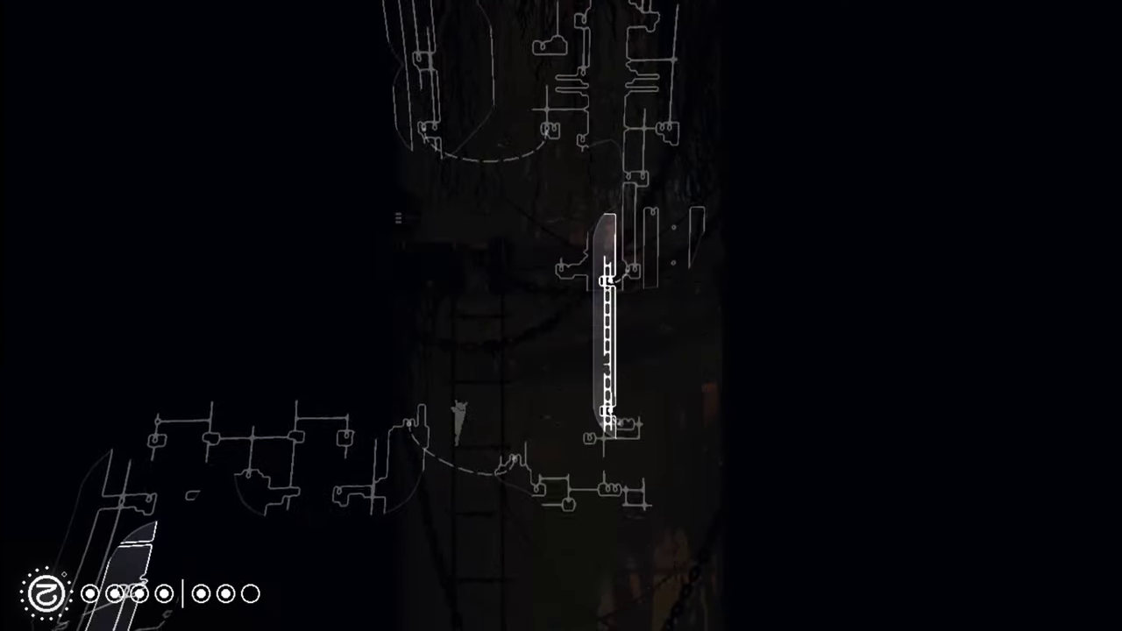
key("Left")
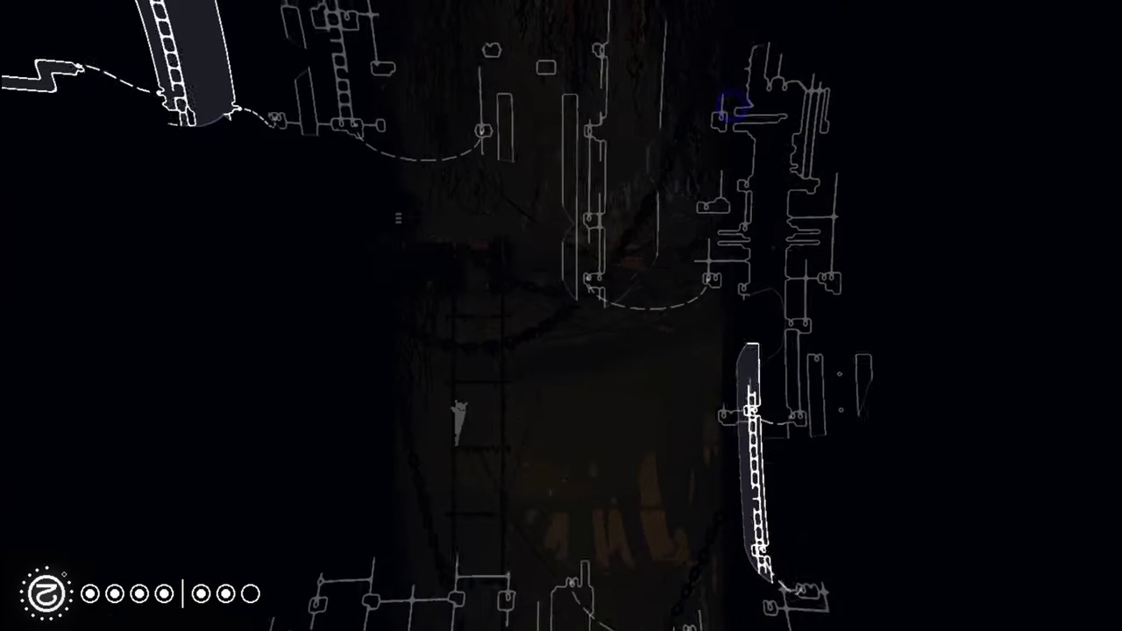
key("Left")
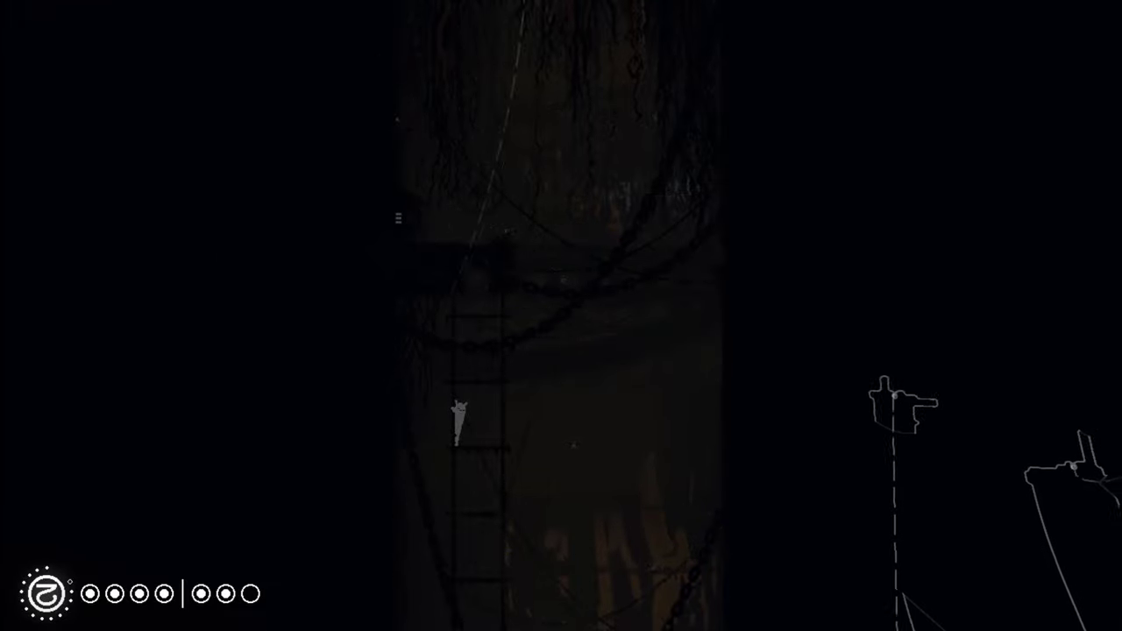
key("Up")
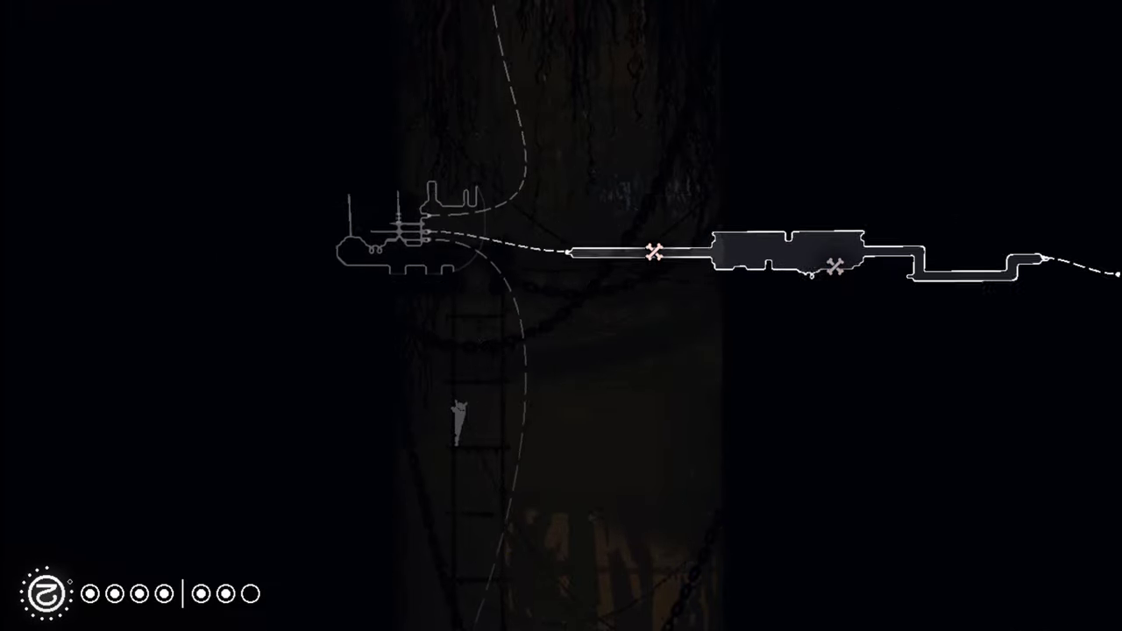
key("Escape")
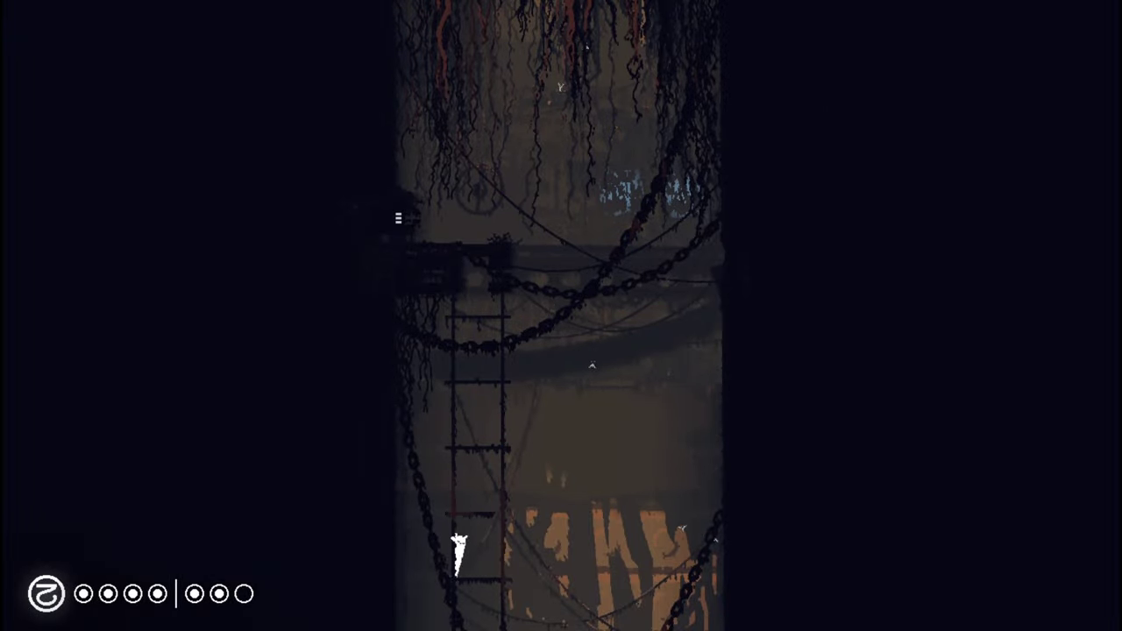
Climb down the ladder through successive rooms to the bridge between the towers.
key("Down")
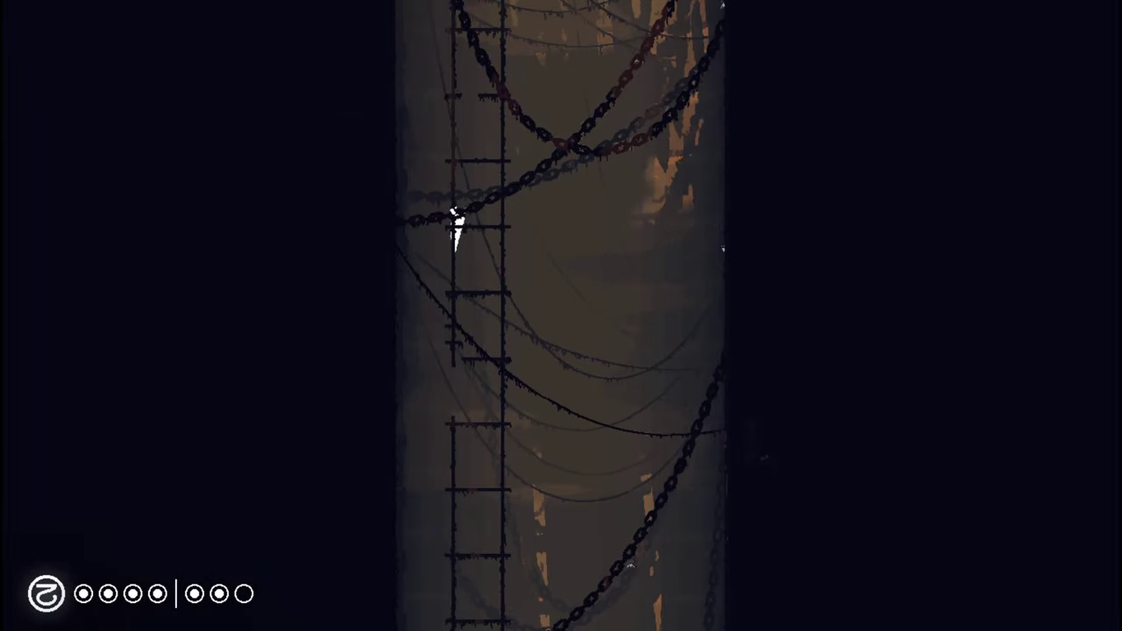
key("Down")
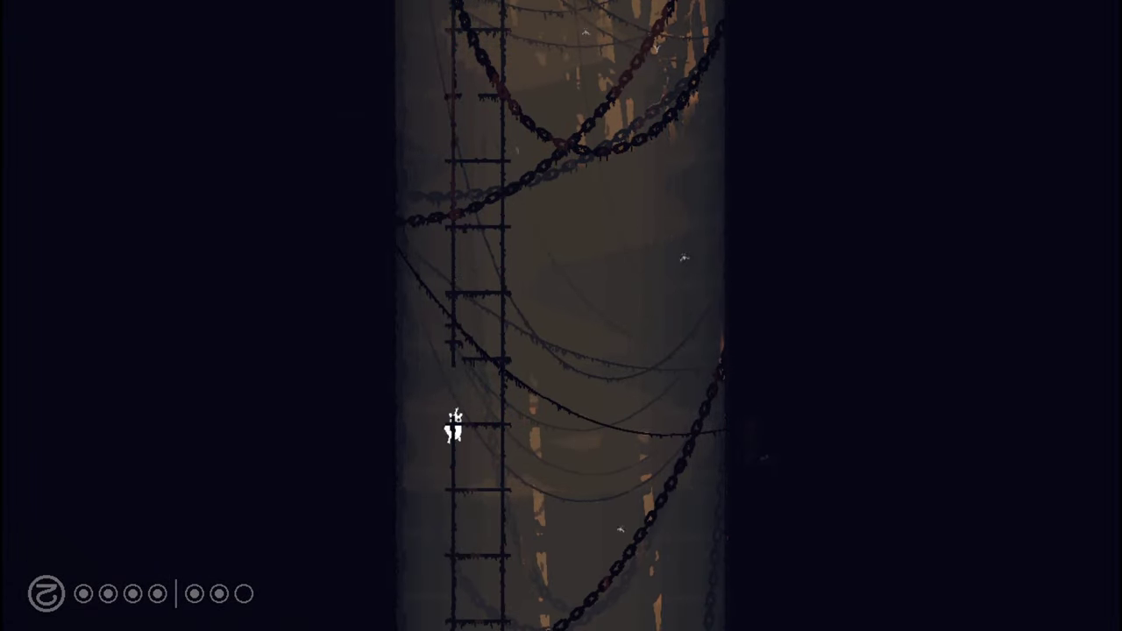
key("Down")
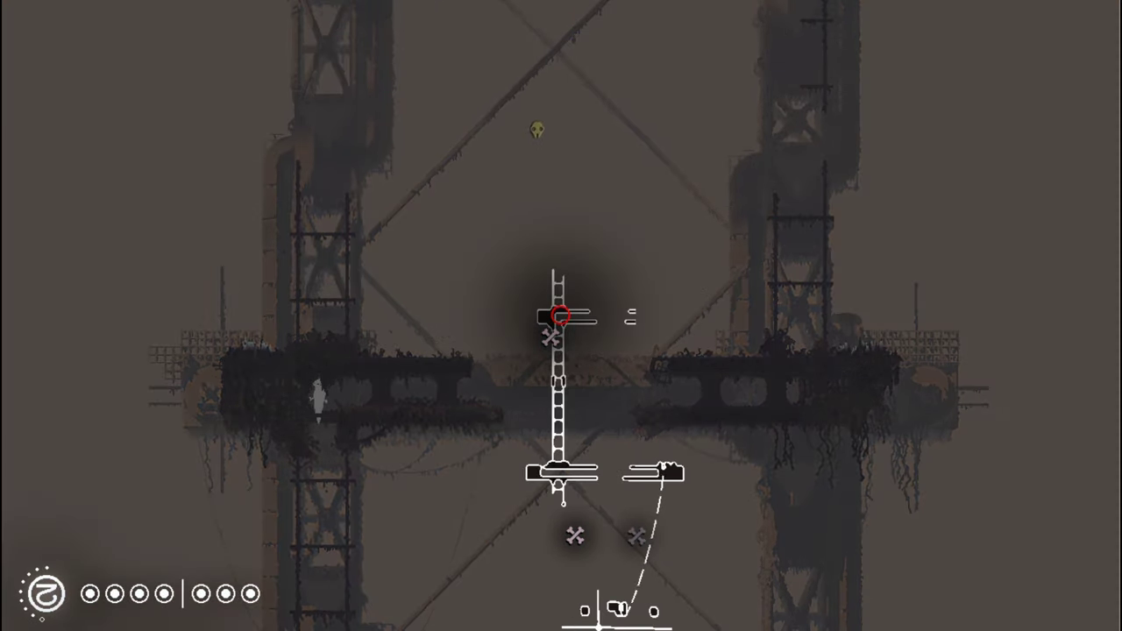
Close the map and walk the slugcat right onto the bridge platform.
key("Right")
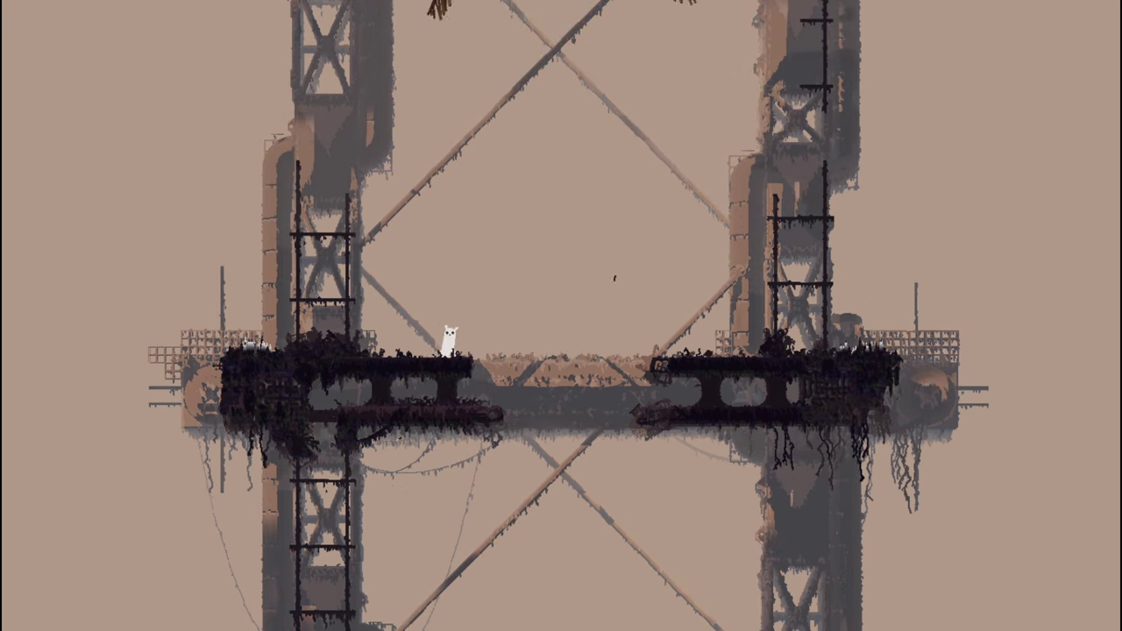
Evade the vultures on the tower bridge by retreating, crouching and crawling until they kill the slugcat.
key("Left")
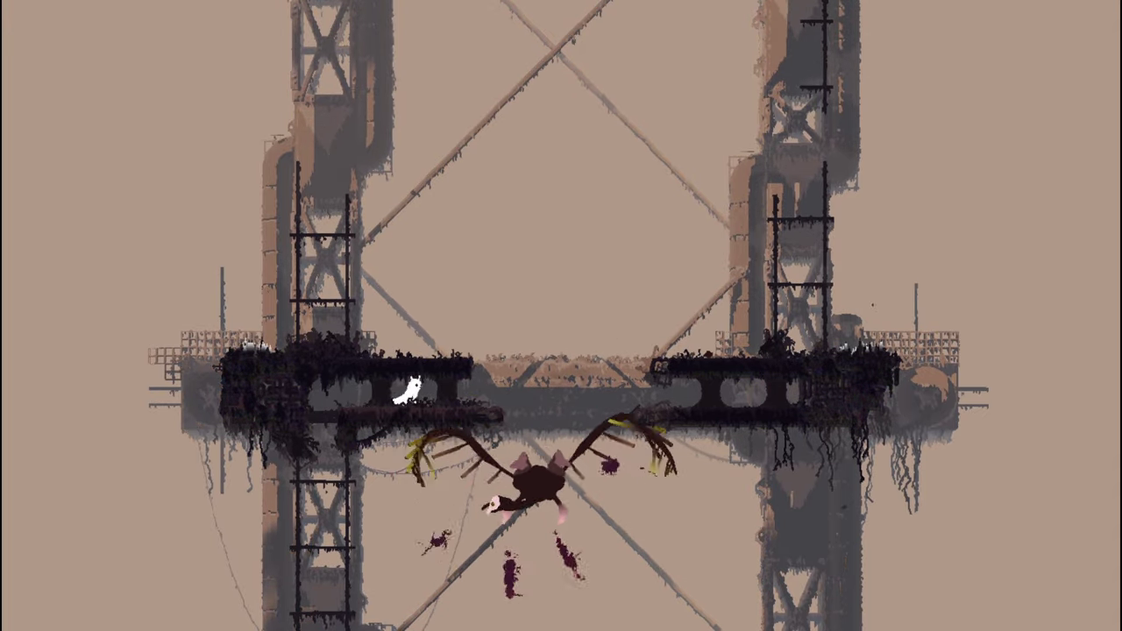
key("Down")
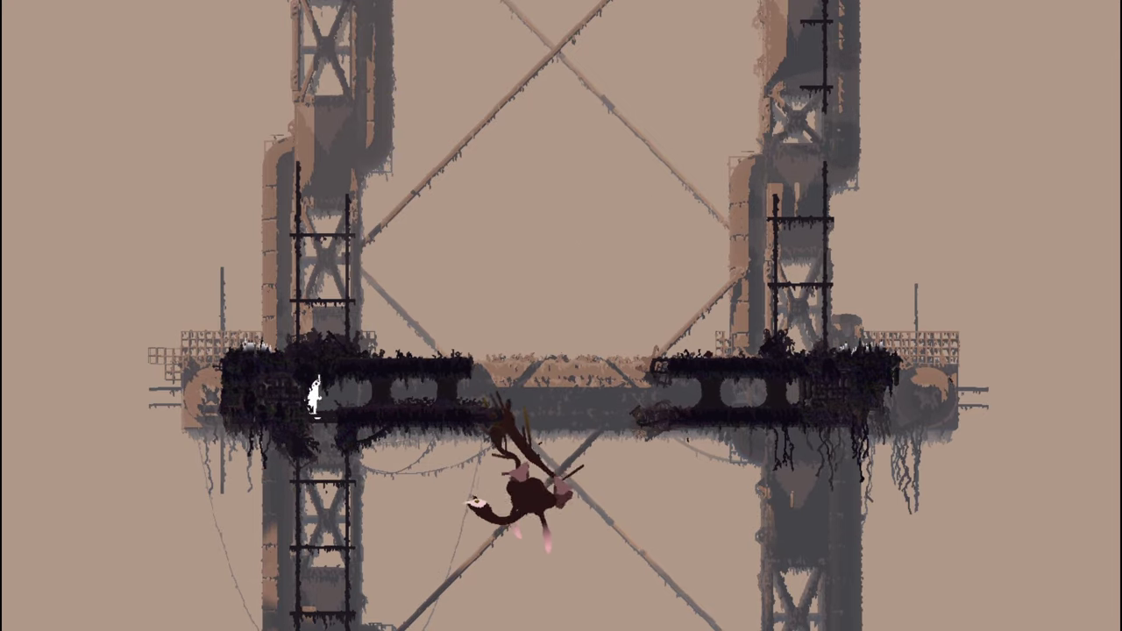
key("Right")
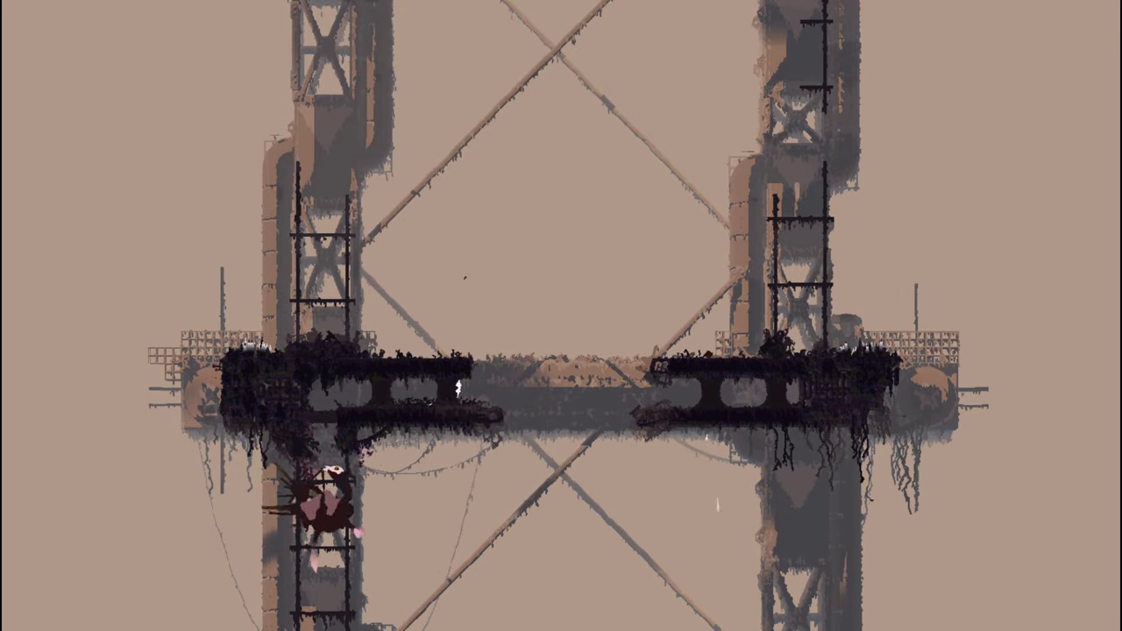
key("Right")
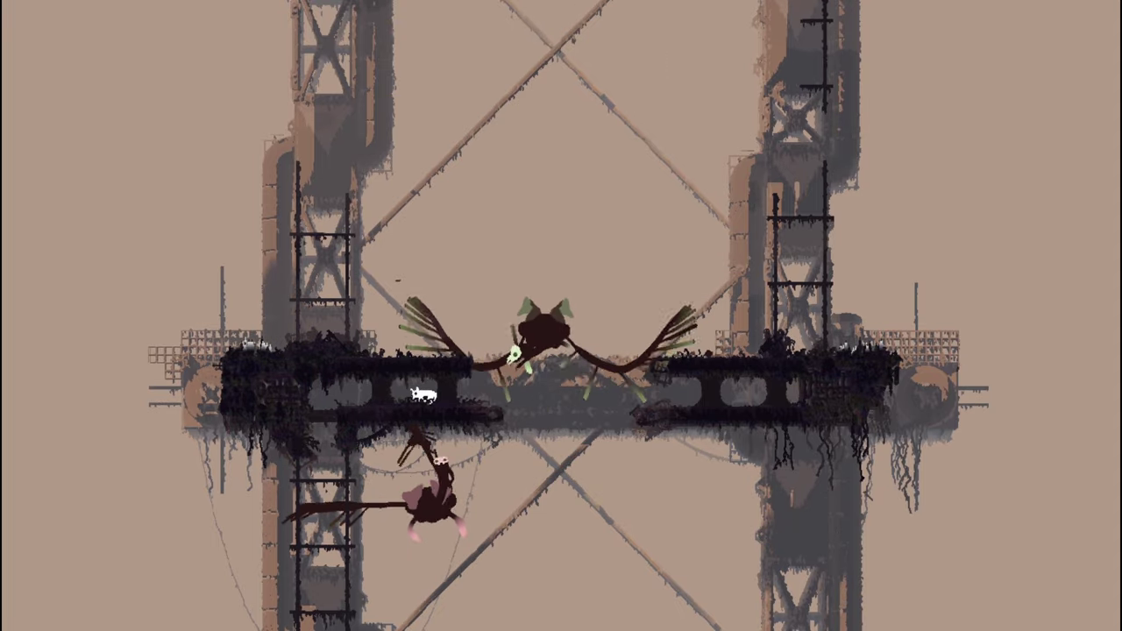
key("Left")
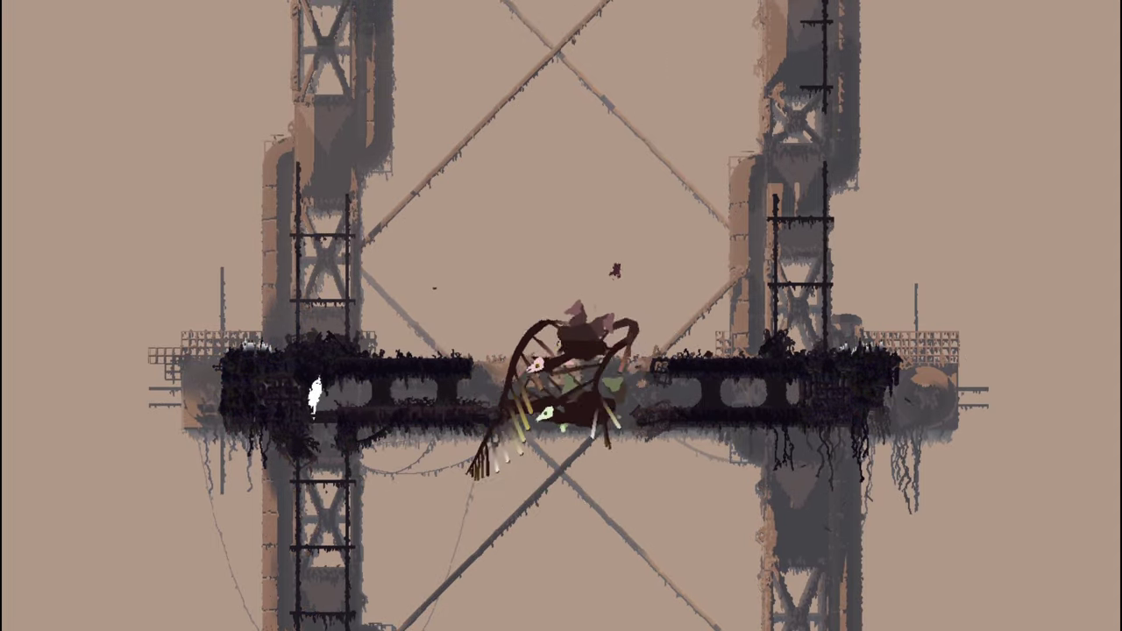
key("Right")
key("Right")
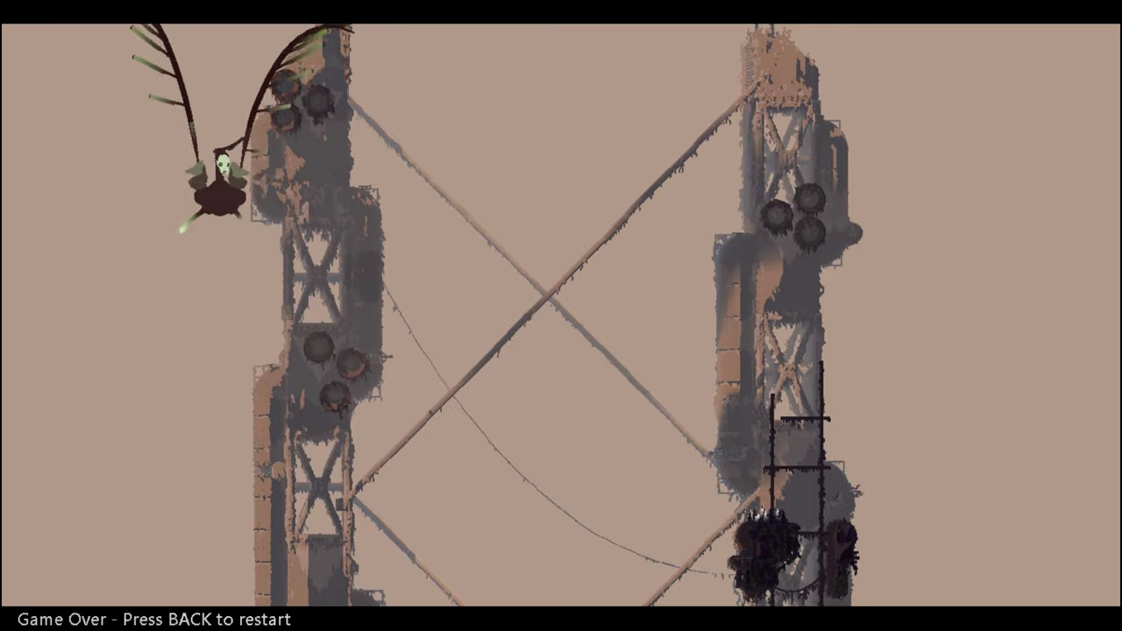
Leave the Game Over message for the death screen with the karma symbol and CONTINUE.
key("Escape")
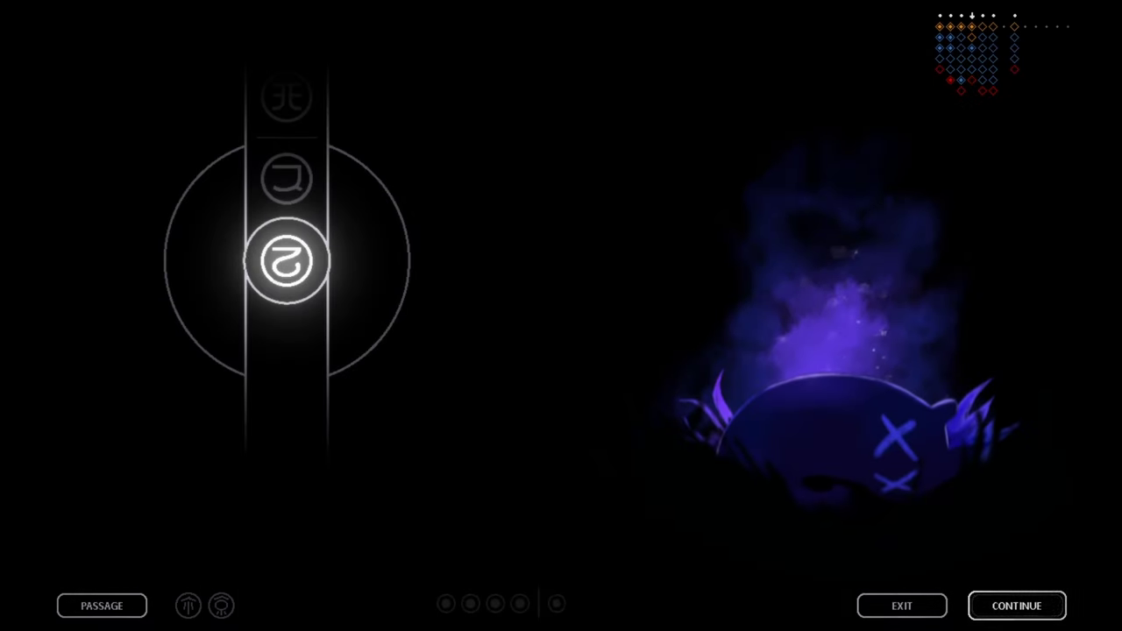